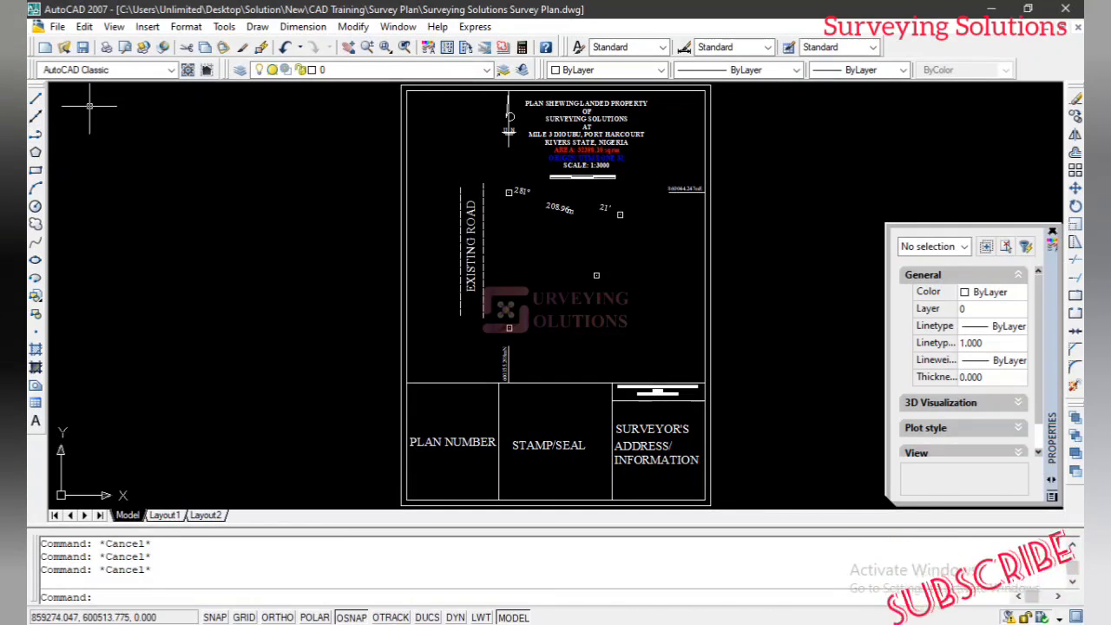
- Start a polyline and enter 860044.247,600355.208 as its first corner
{"action": "left_click", "coordinate": [35, 136]}
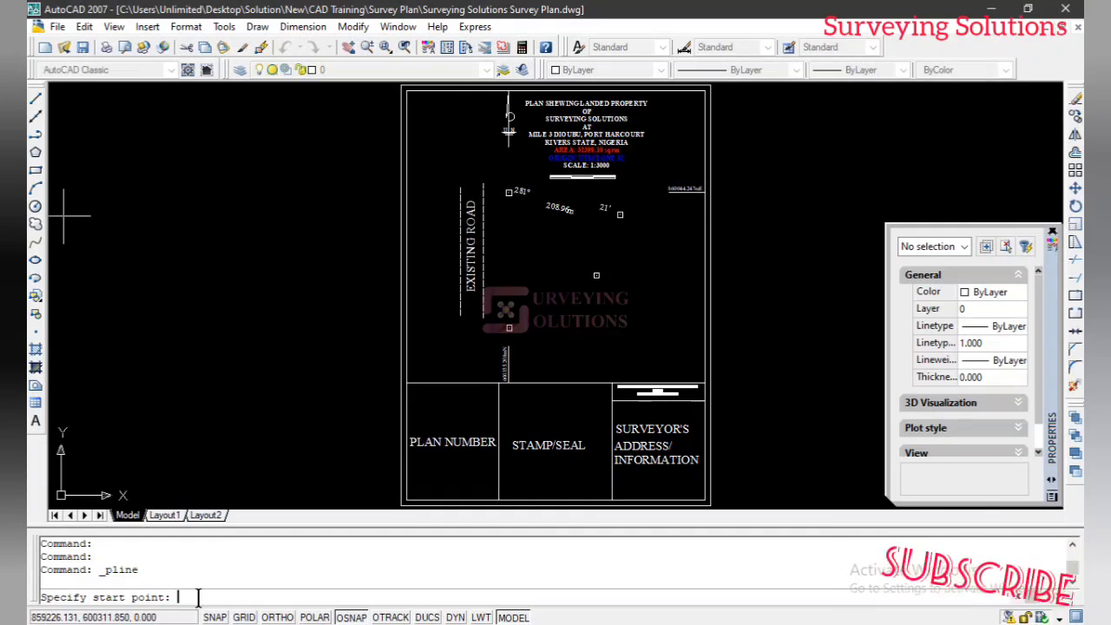
{"action": "type", "text": "860044."}
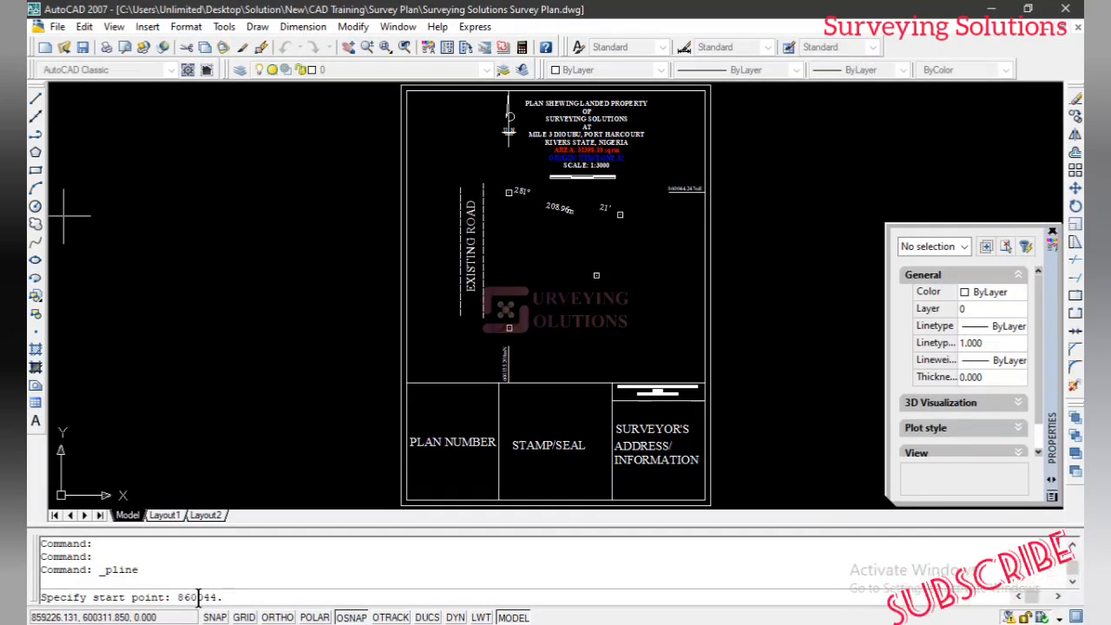
{"action": "type", "text": "247,"}
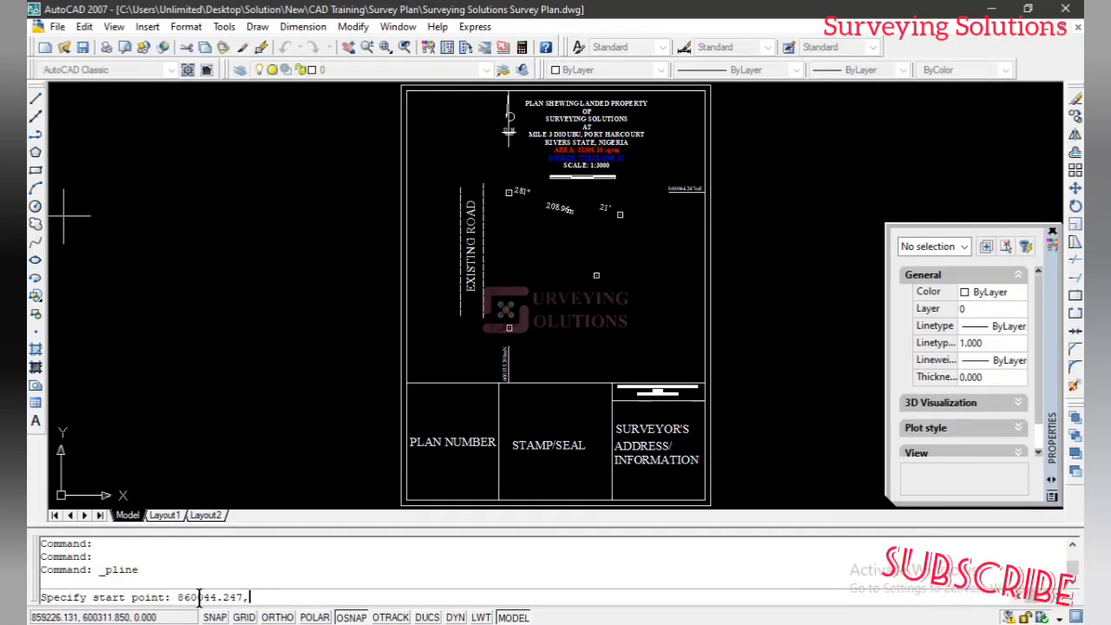
{"action": "type", "text": "600"}
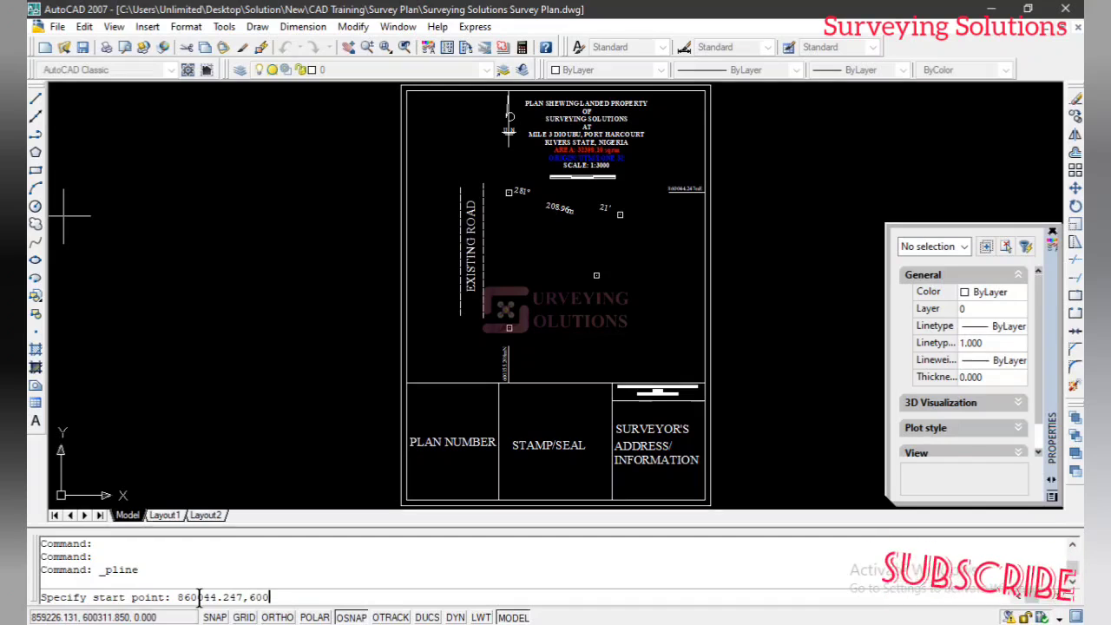
{"action": "type", "text": "355"}
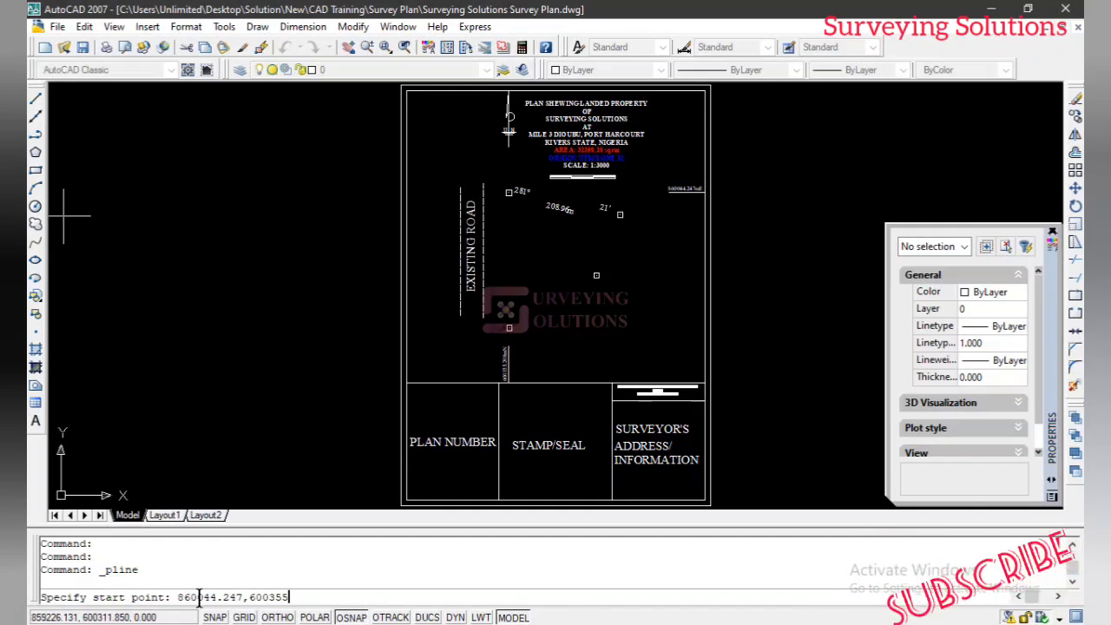
{"action": "type", "text": ".208"}
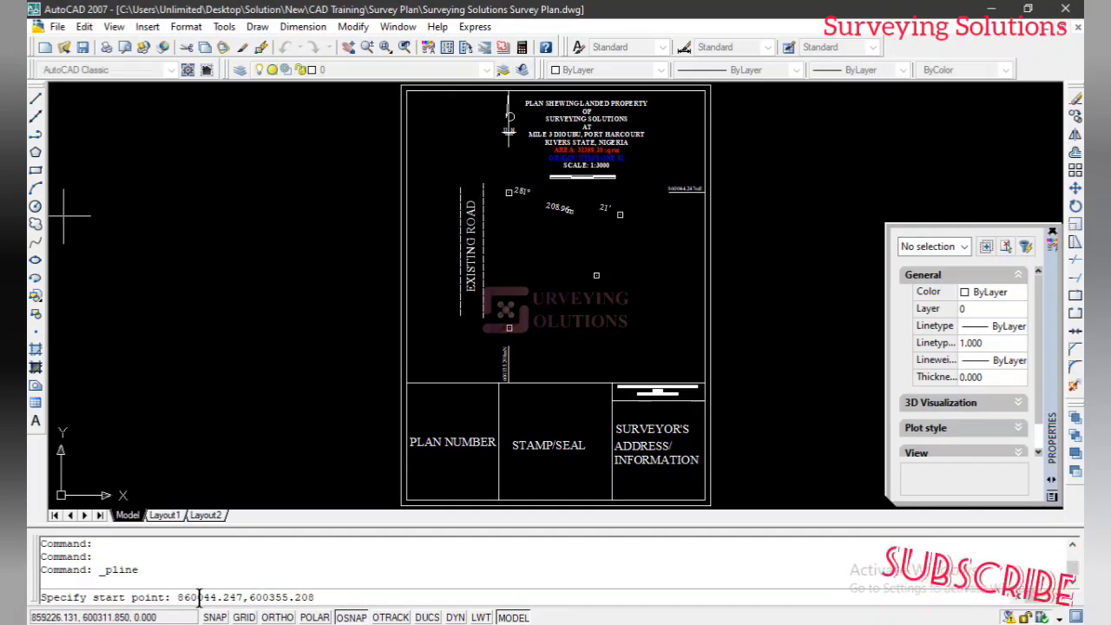
- Accept 860044.247,600355.208 as the polyline's start point
{"action": "key", "text": "Return"}
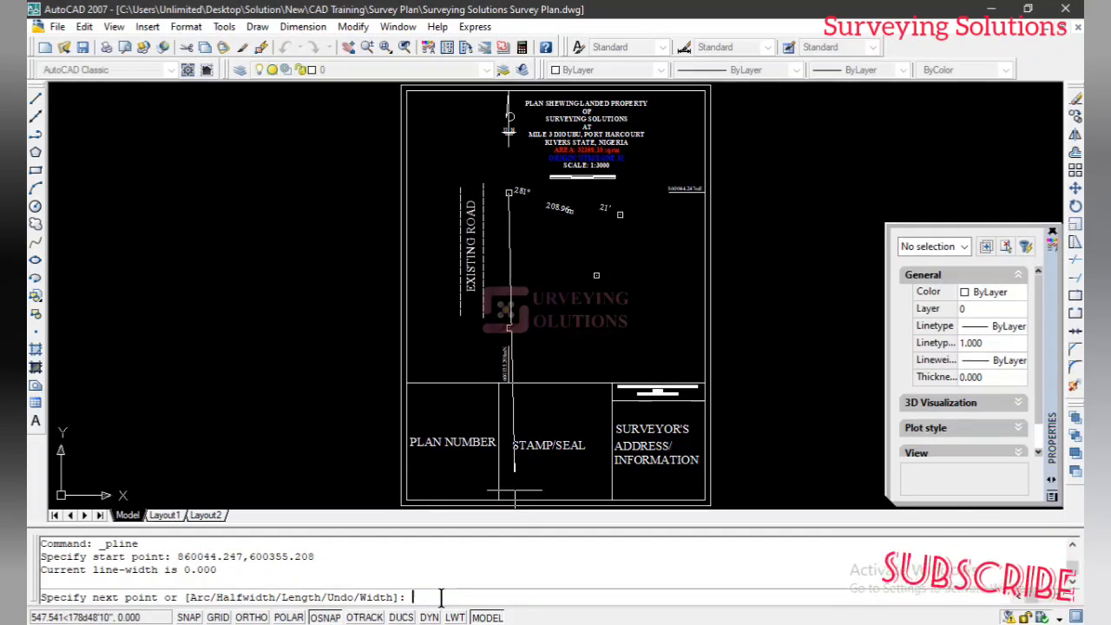
{"action": "type", "text": "@"}
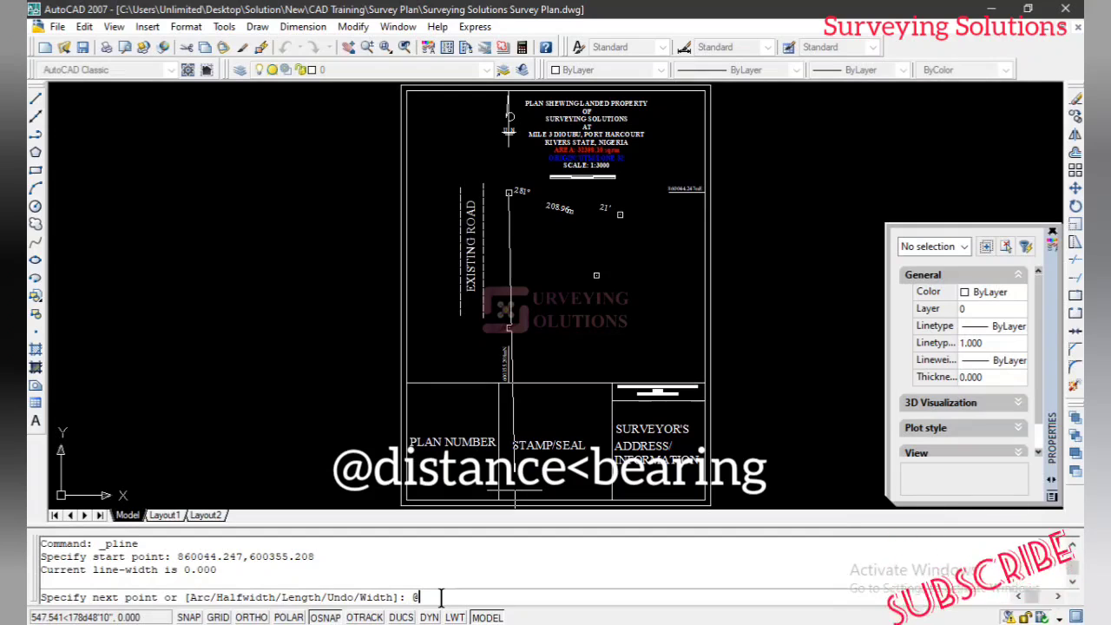
{"action": "type", "text": "208"}
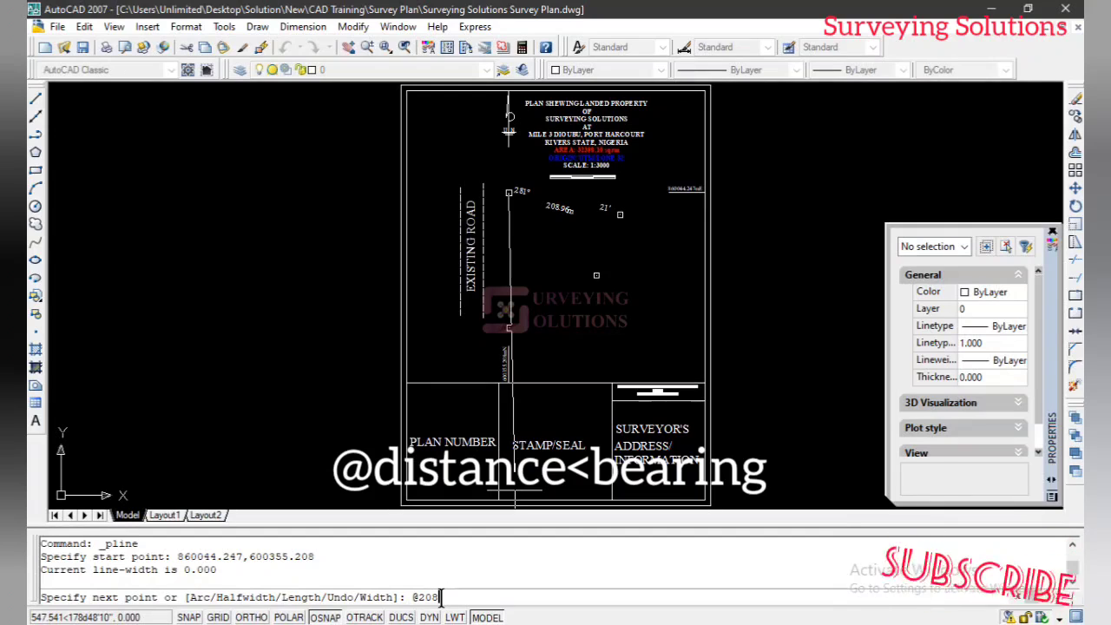
{"action": "type", "text": ".959<"}
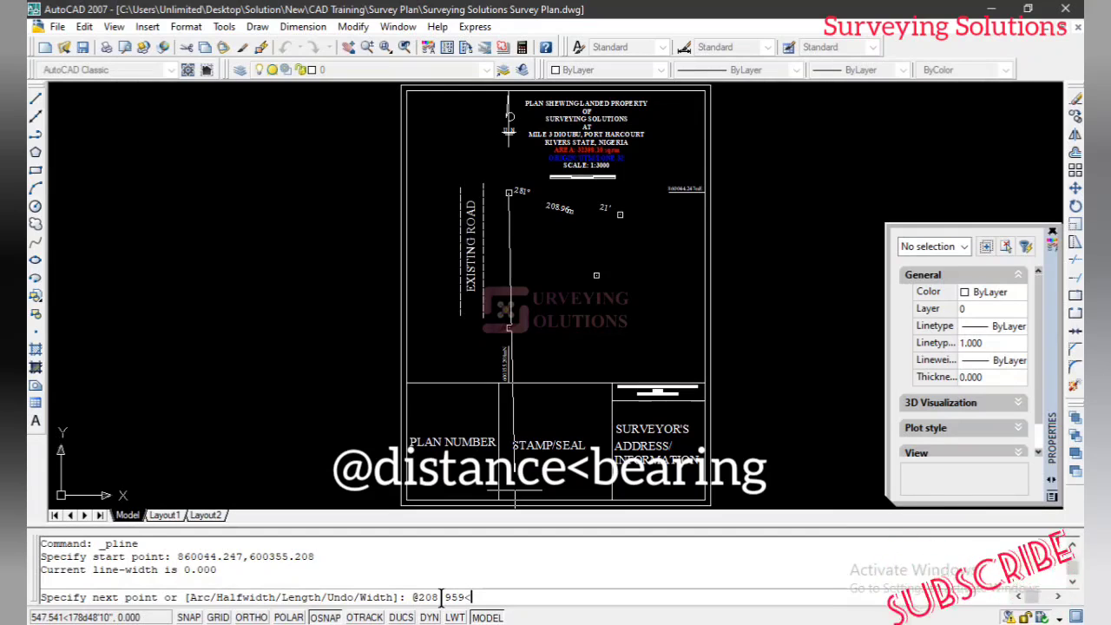
{"action": "type", "text": "101d"}
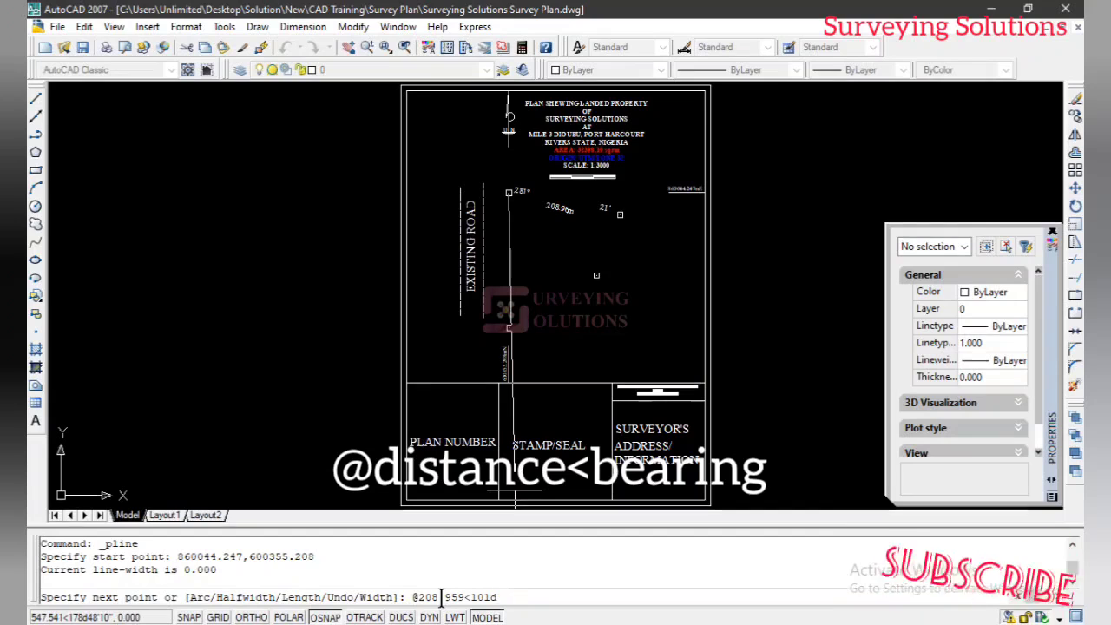
{"action": "type", "text": "2"}
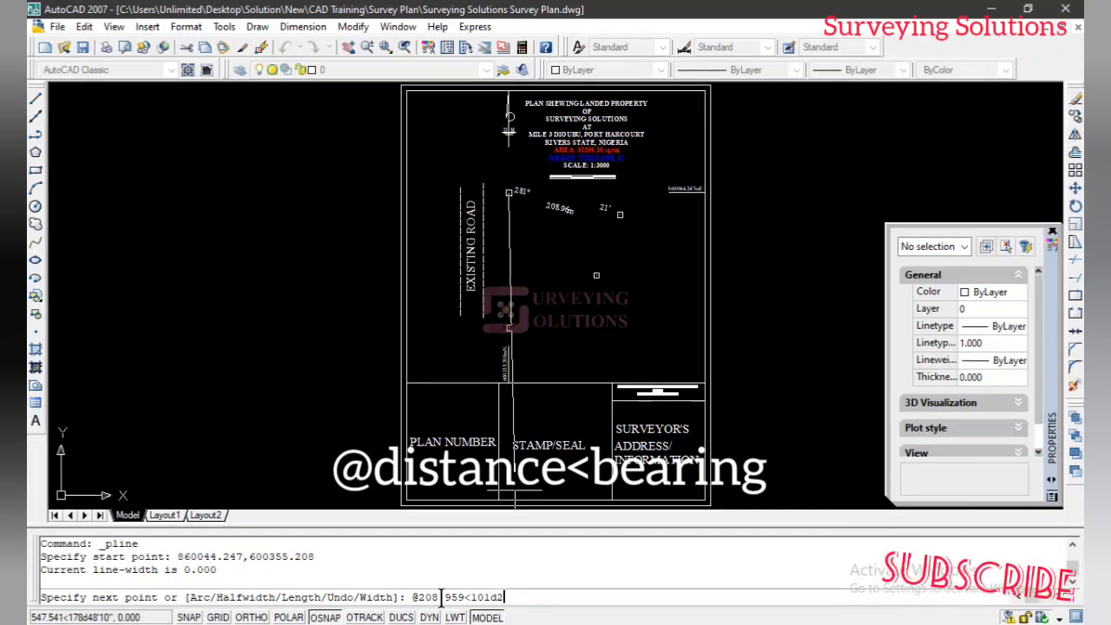
{"action": "type", "text": "1'"}
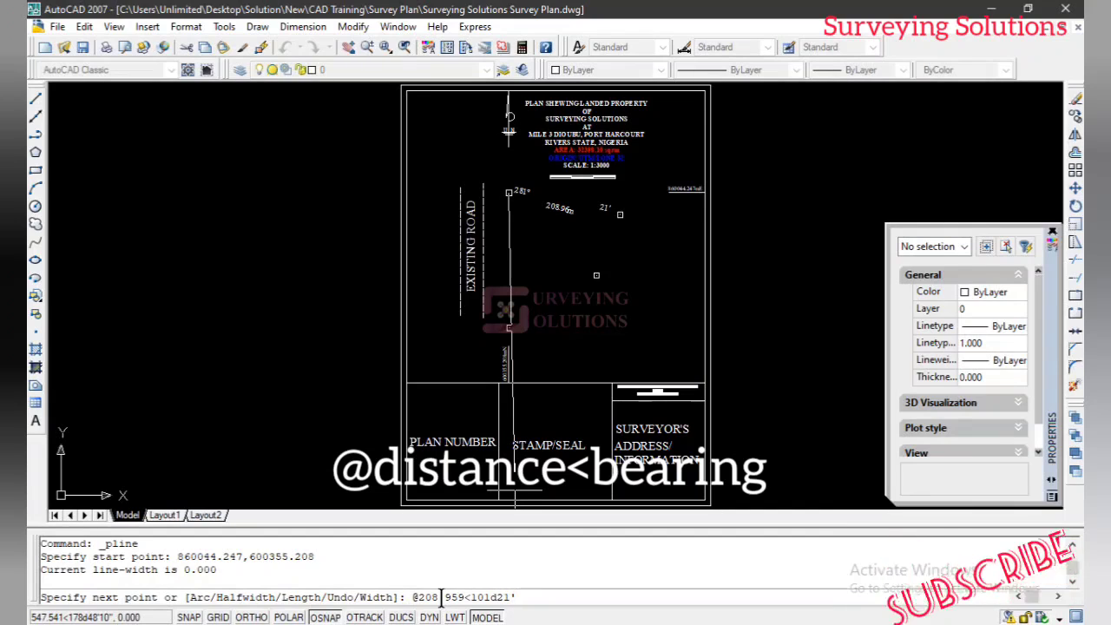
{"action": "type", "text": "26\""}
{"action": "key", "text": "Return"}
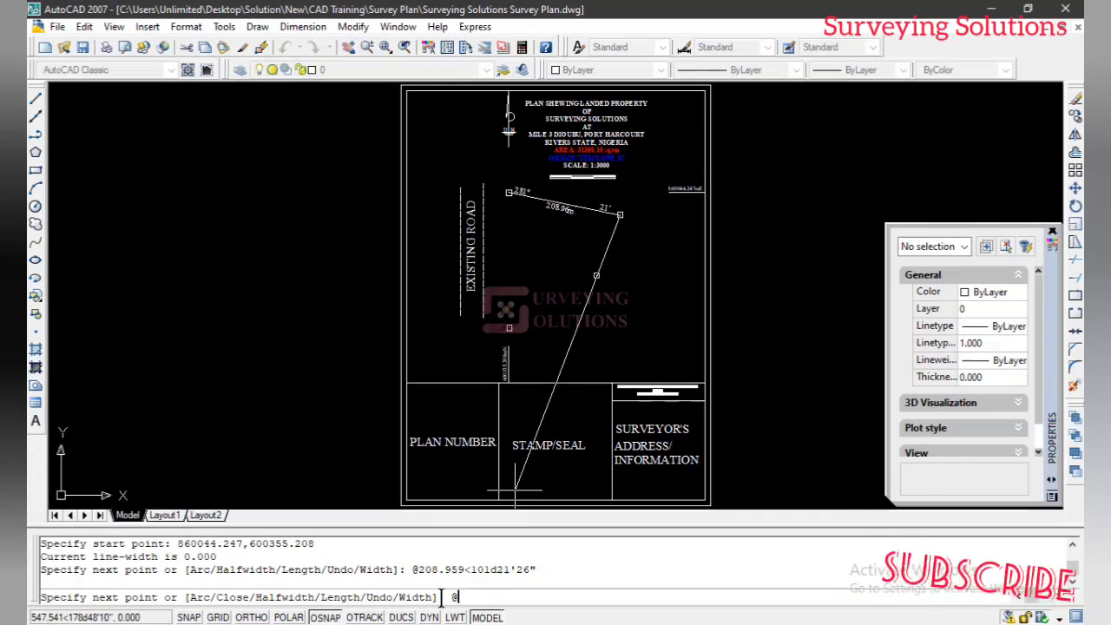
{"action": "type", "text": "@"}
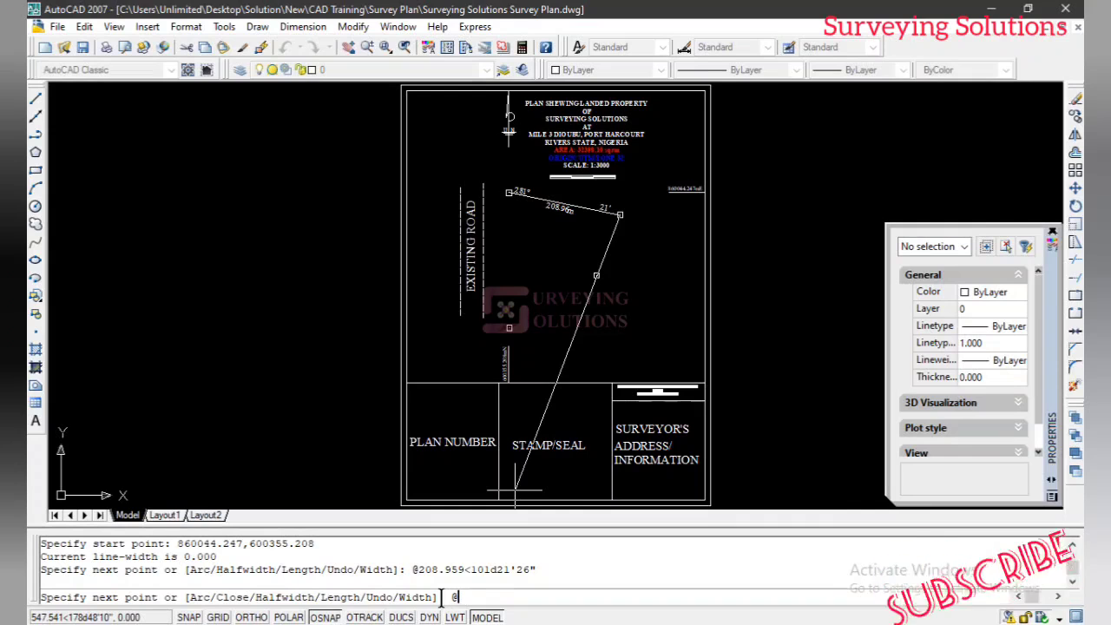
{"action": "type", "text": "119.950<201d"}
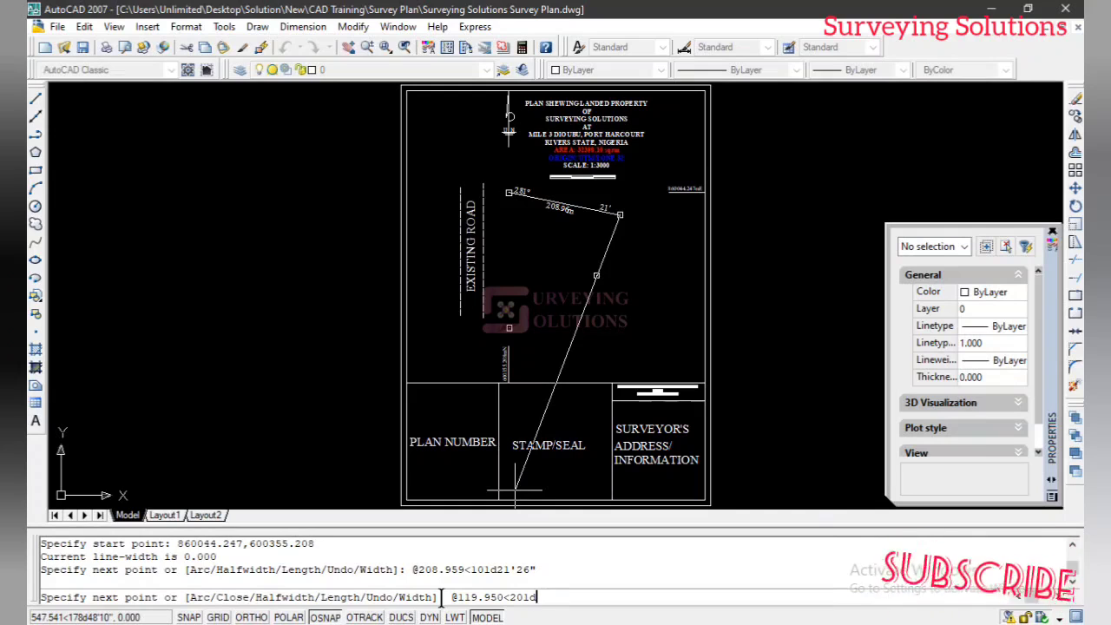
{"action": "type", "text": "22'"}
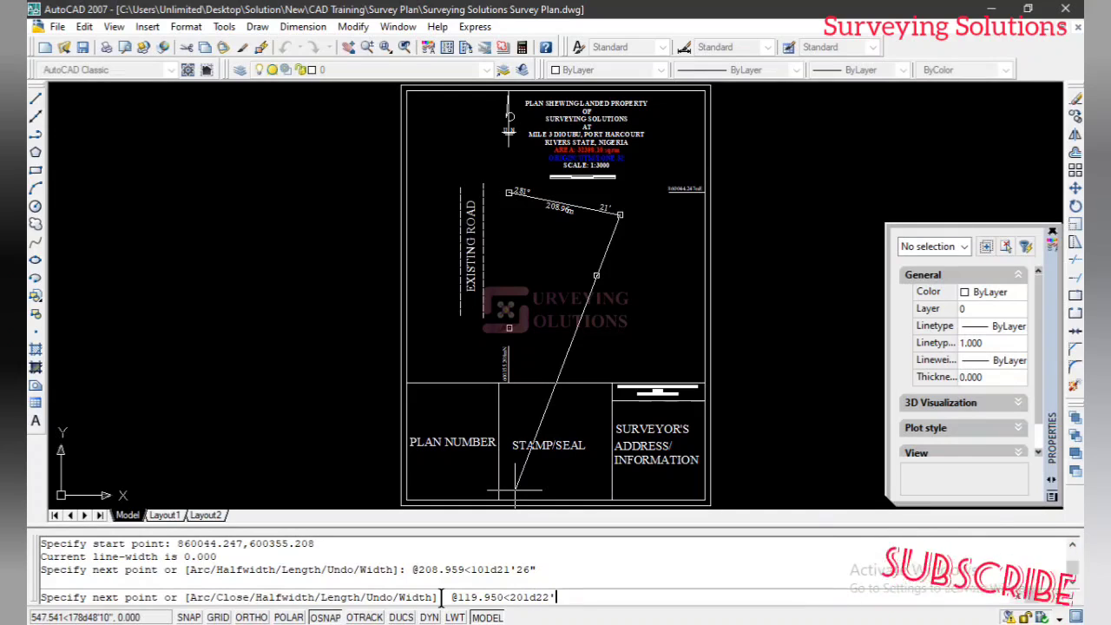
{"action": "type", "text": "13\""}
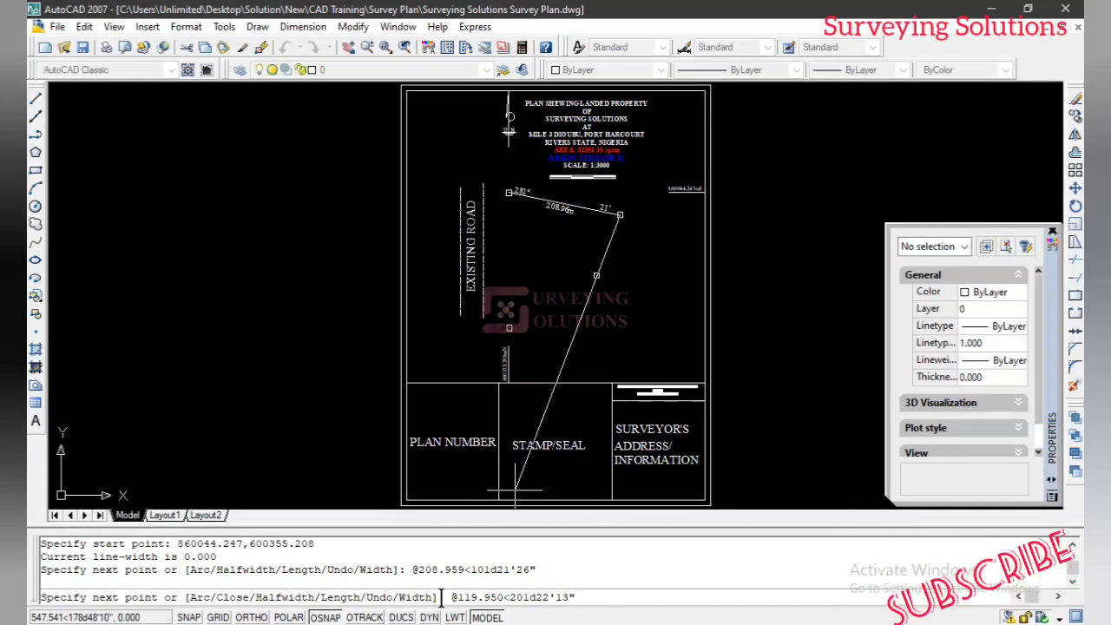
{"action": "key", "text": "Return"}
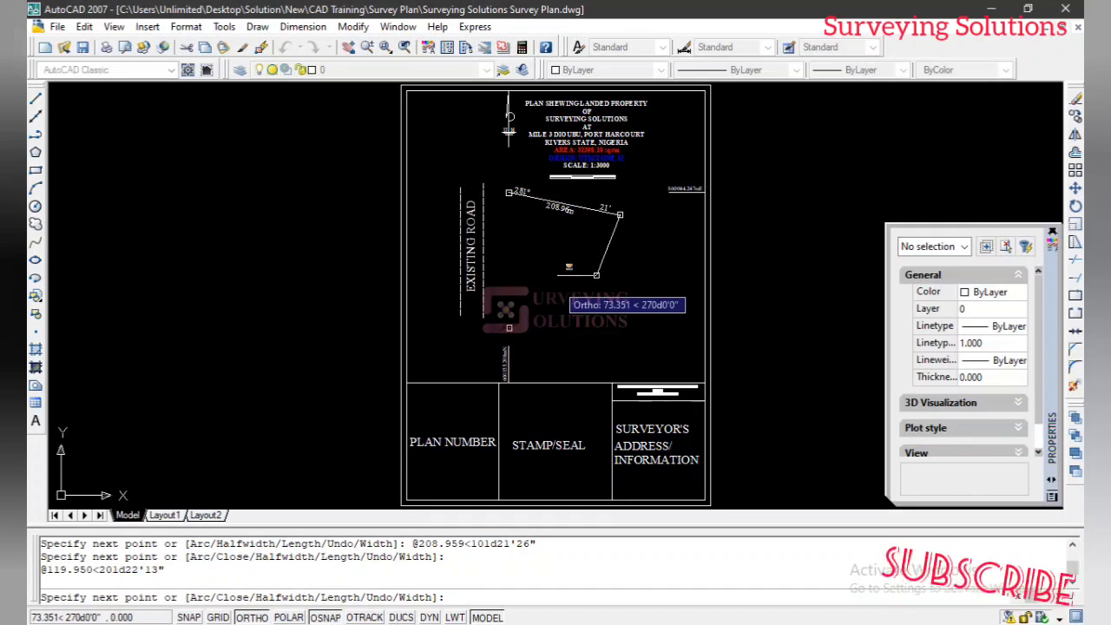
{"action": "type", "text": "@"}
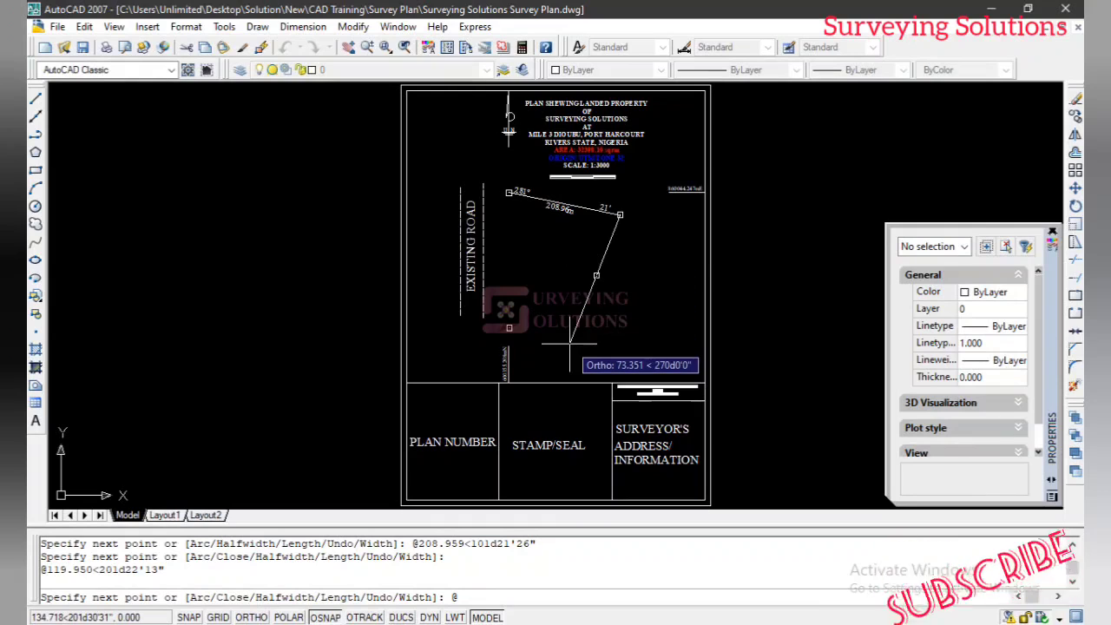
{"action": "type", "text": "18"}
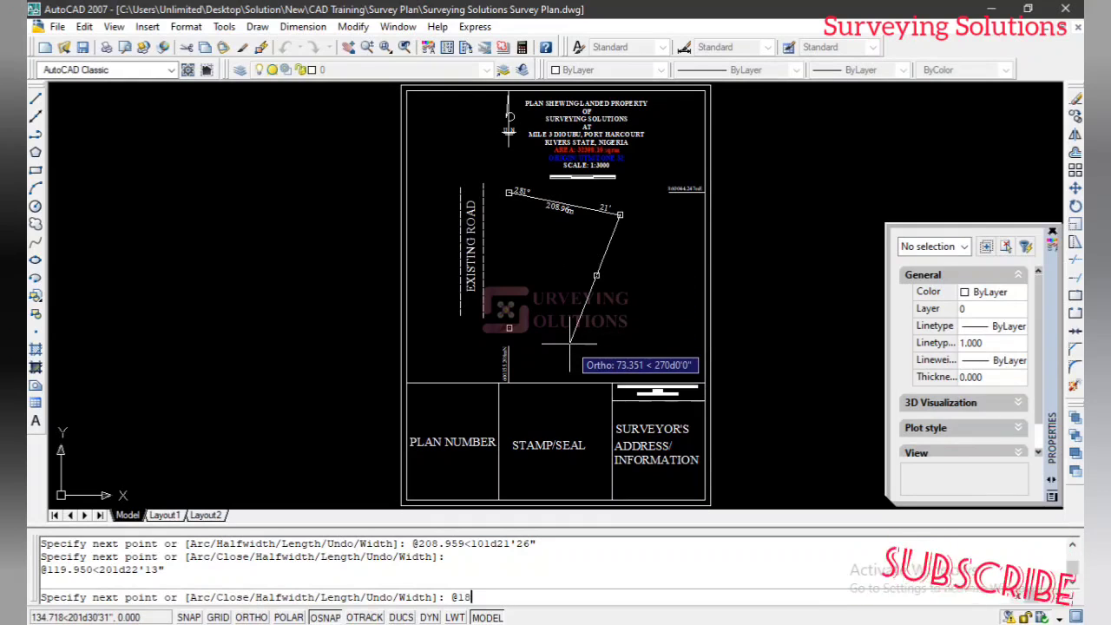
{"action": "type", "text": "7."}
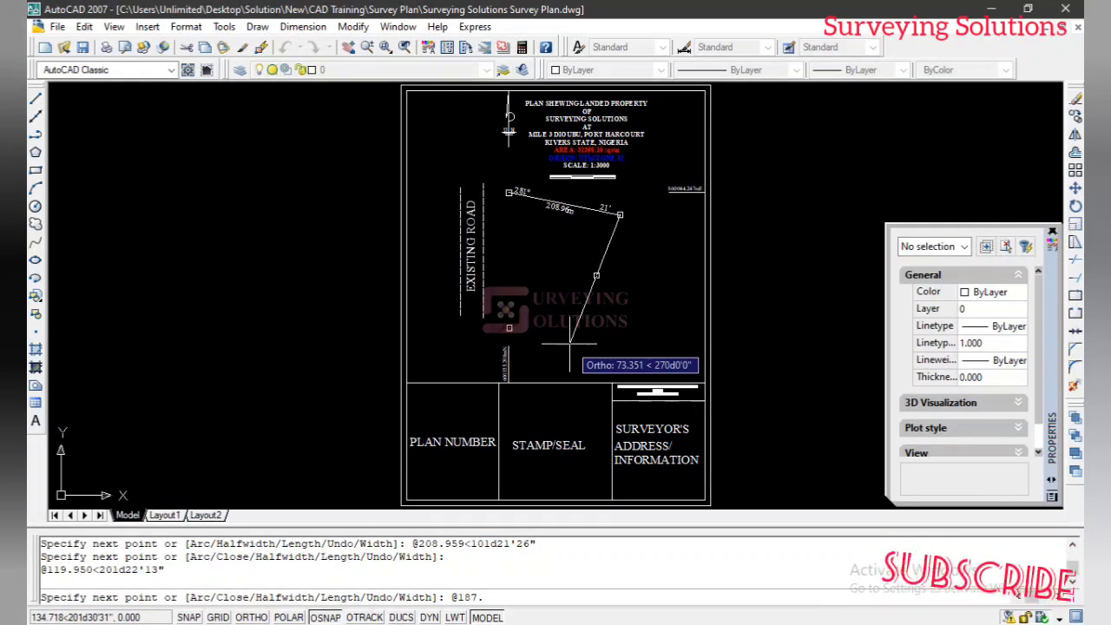
{"action": "type", "text": "368"}
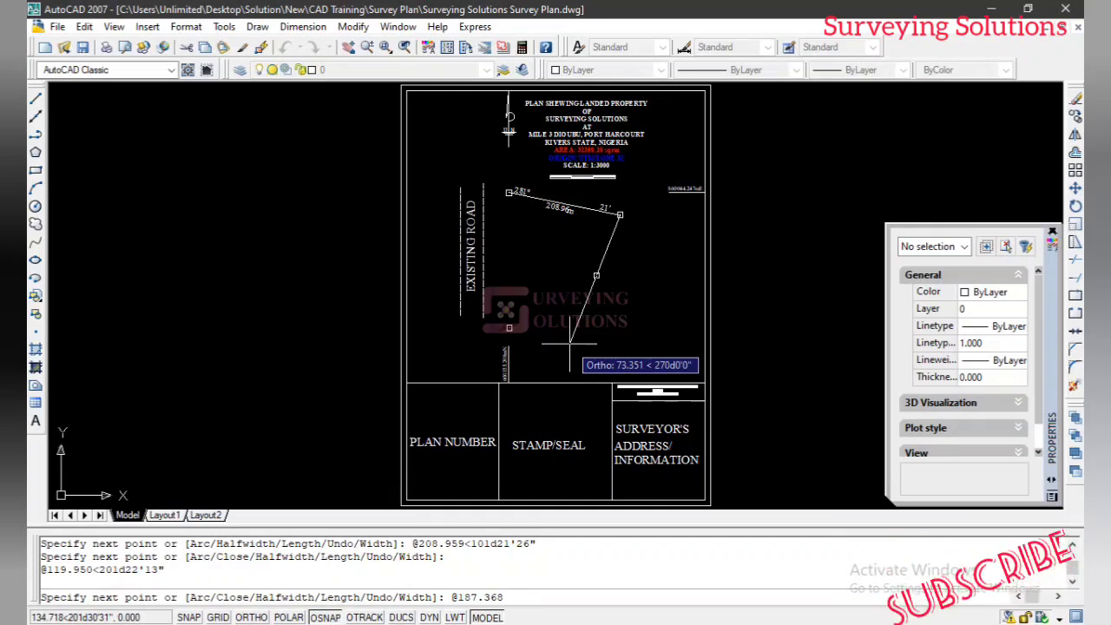
{"action": "type", "text": "<"}
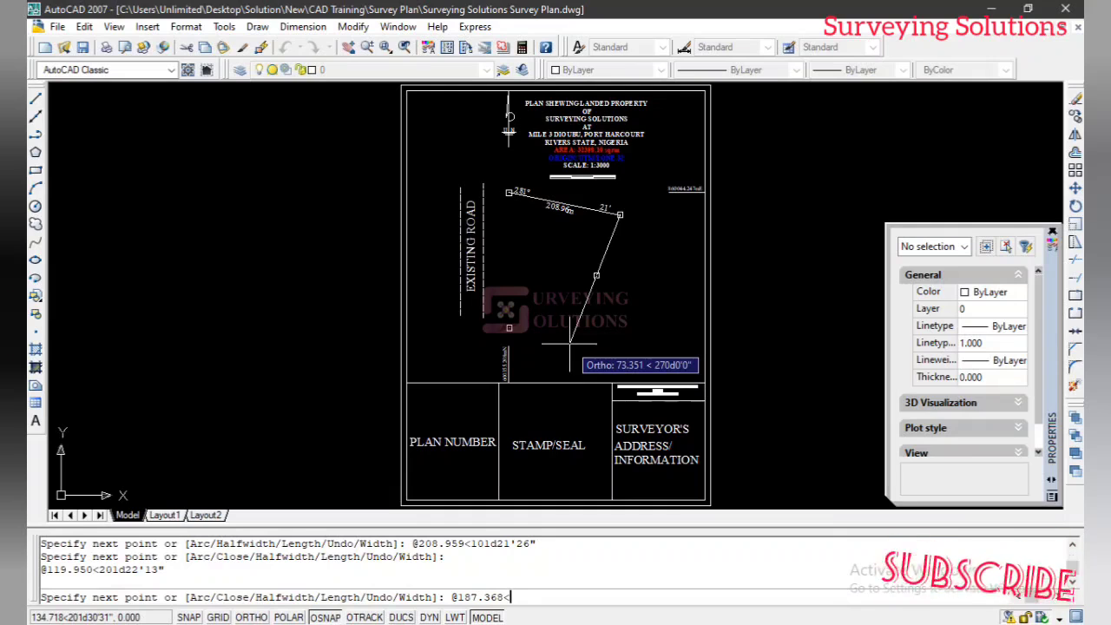
{"action": "type", "text": "238"}
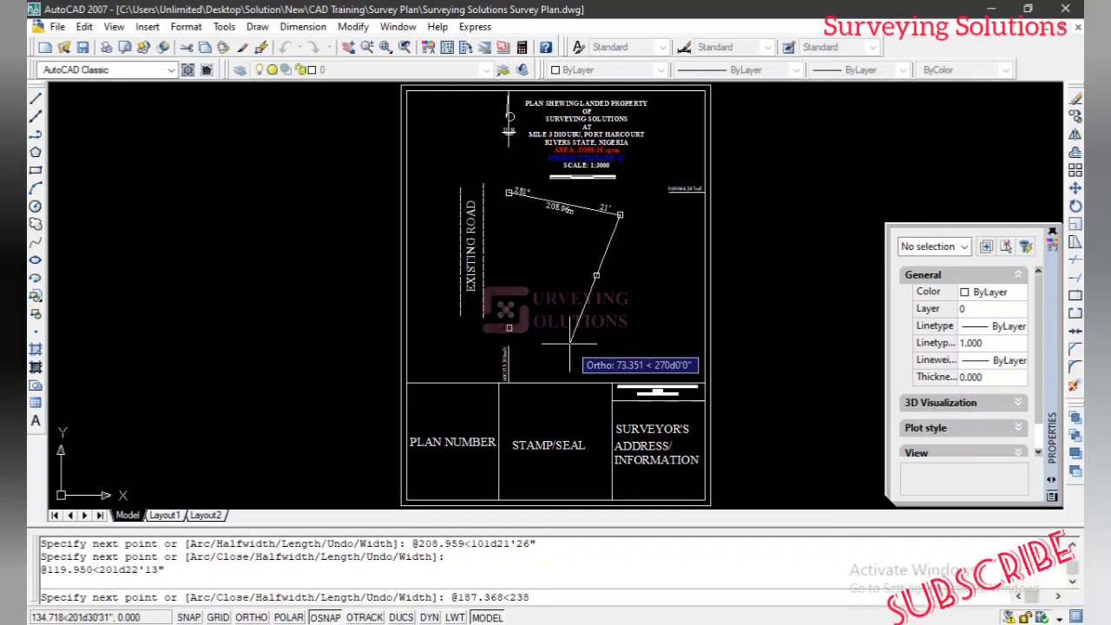
{"action": "type", "text": "d"}
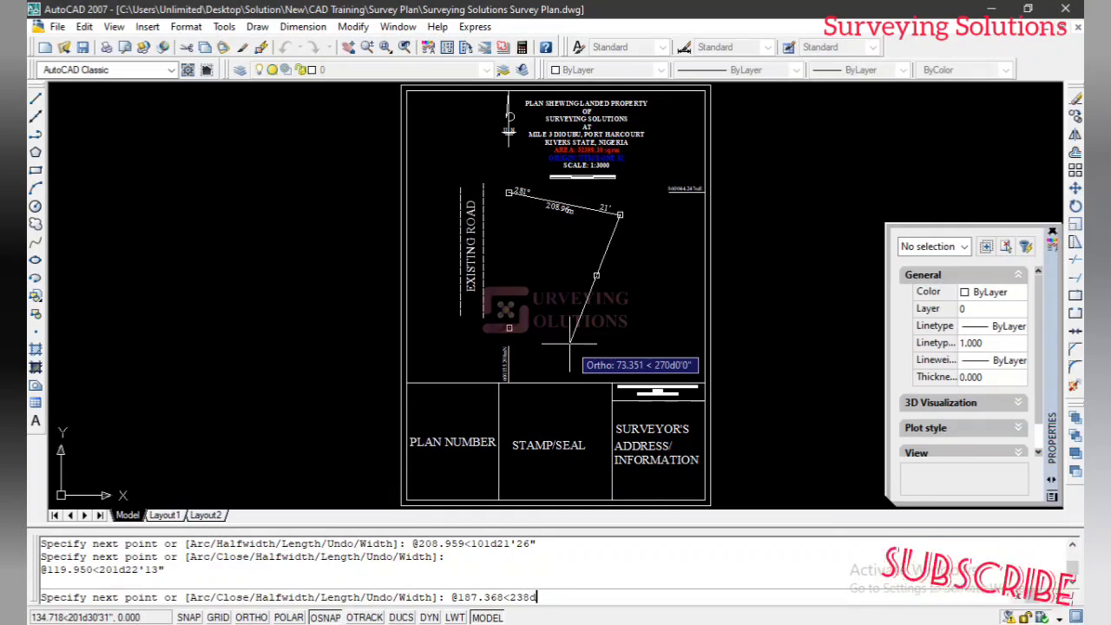
{"action": "type", "text": "56"}
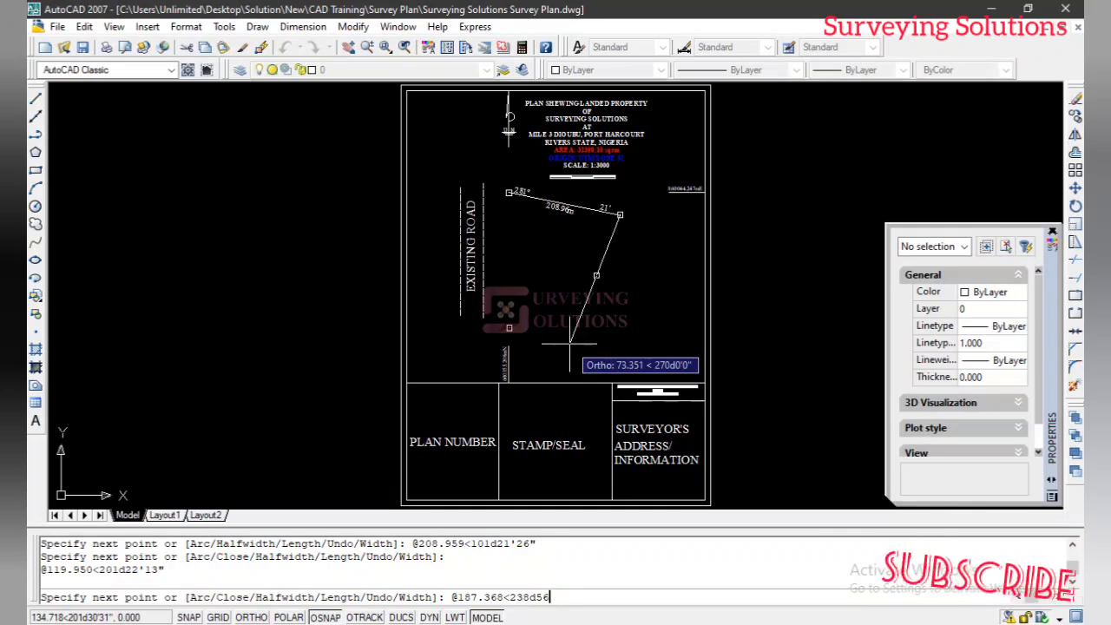
{"action": "type", "text": "'"}
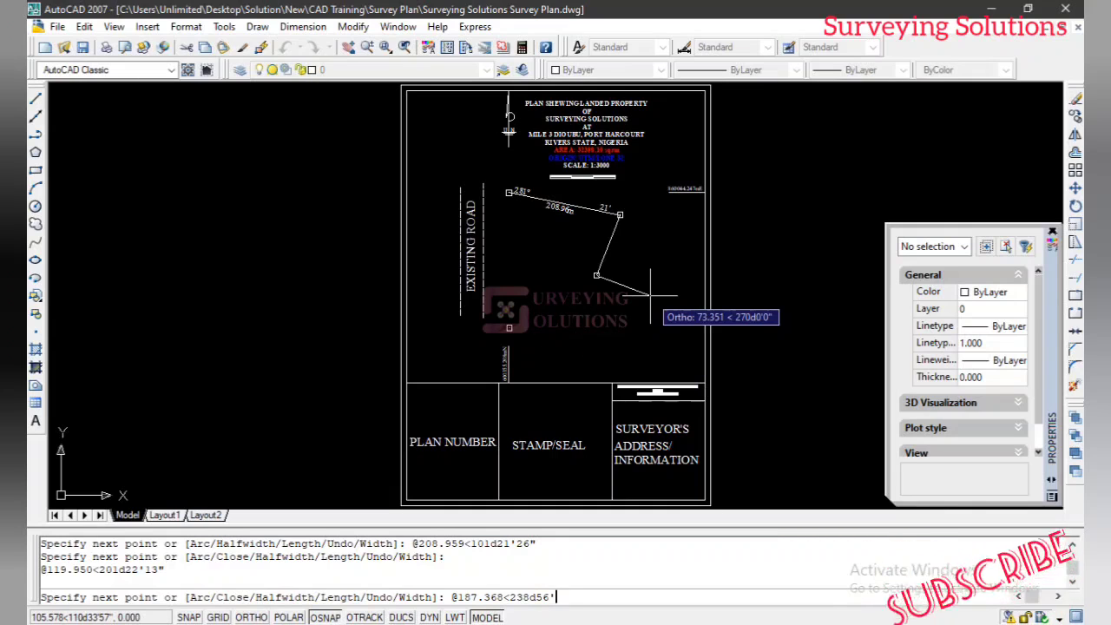
{"action": "type", "text": "10\""}
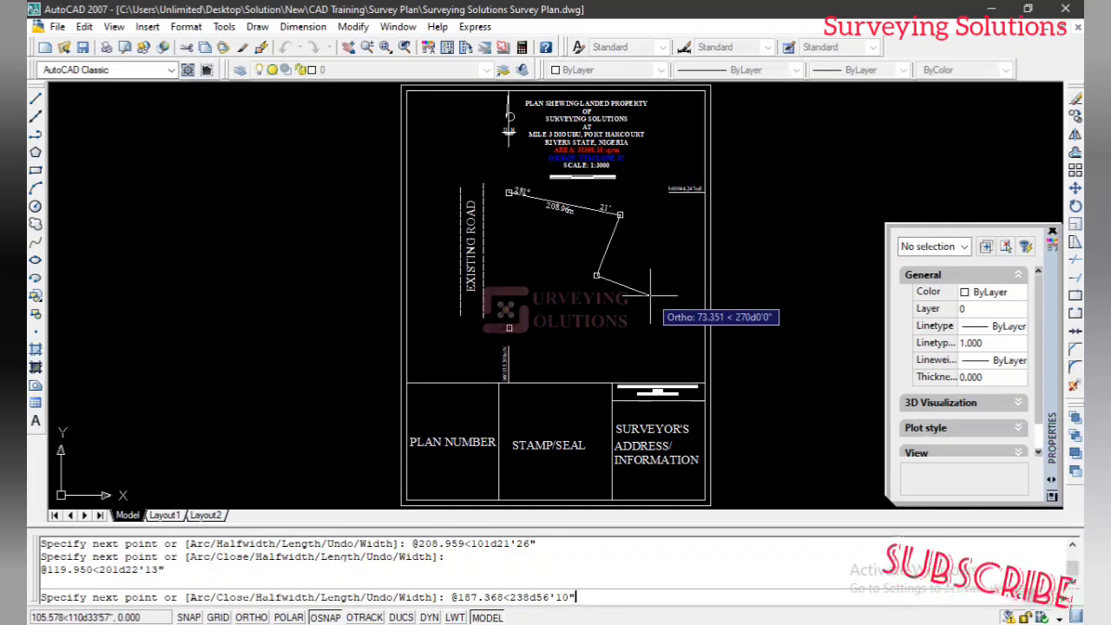
{"action": "key", "text": "Return"}
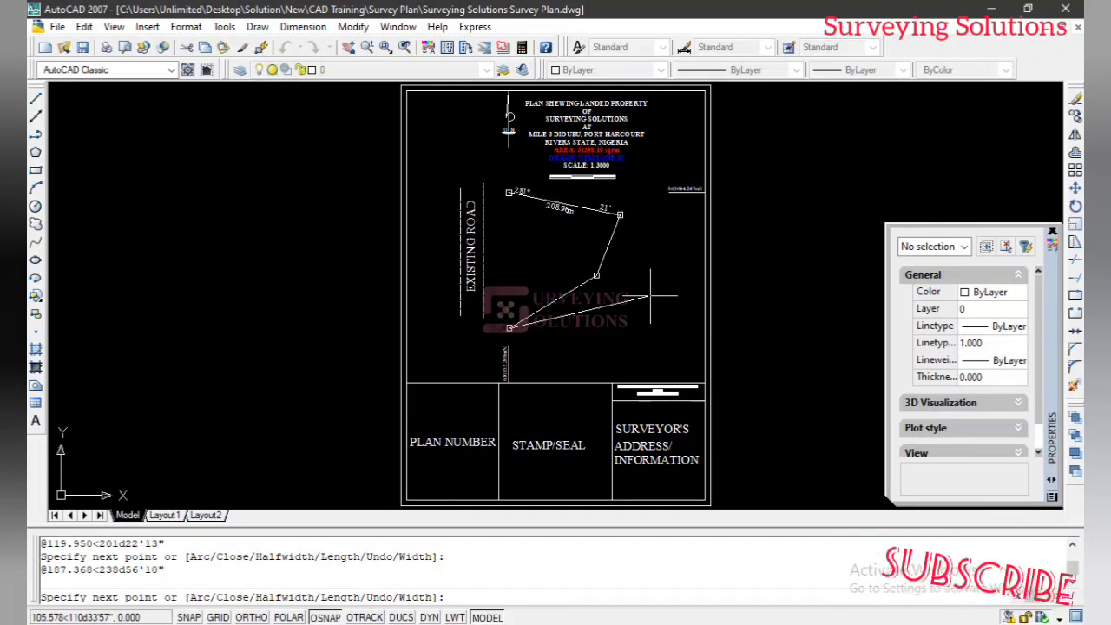
{"action": "type", "text": "@"}
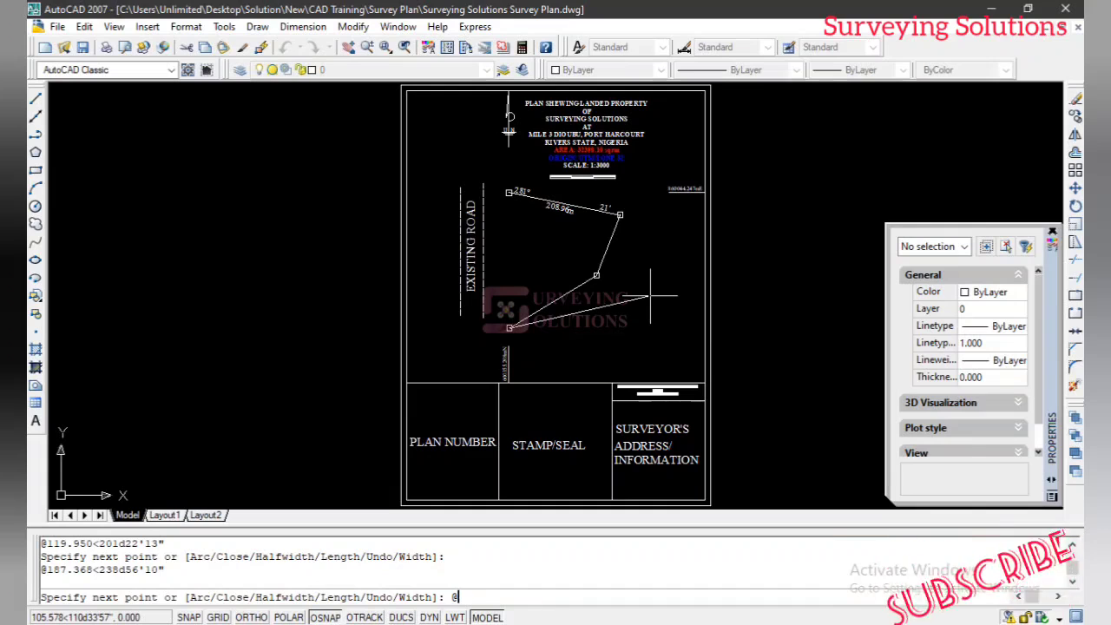
{"action": "type", "text": "249."}
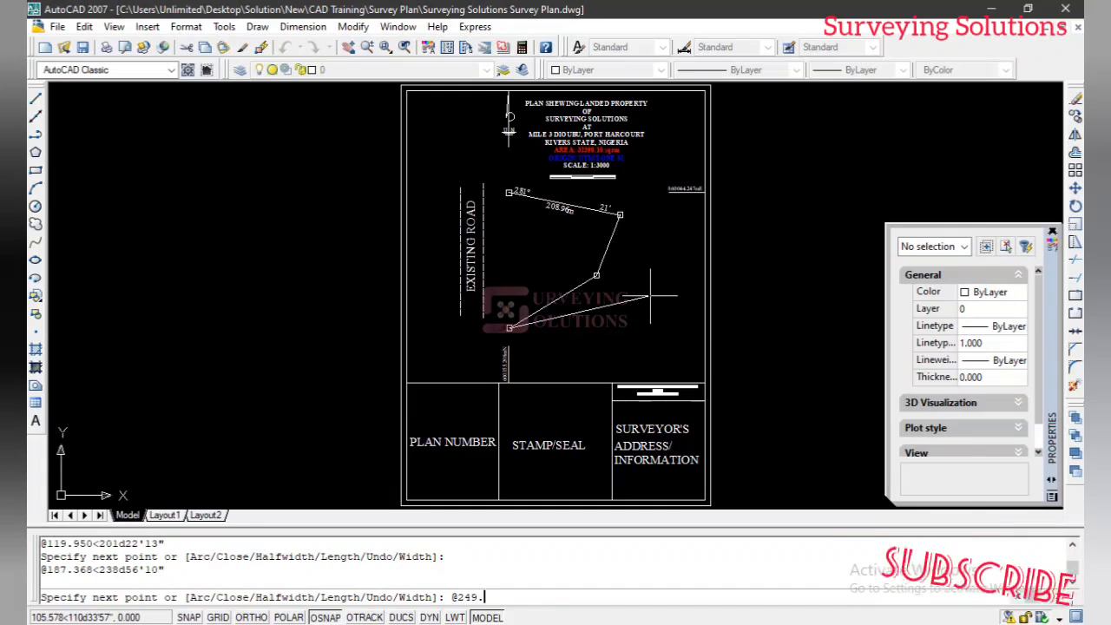
{"action": "type", "text": "534<"}
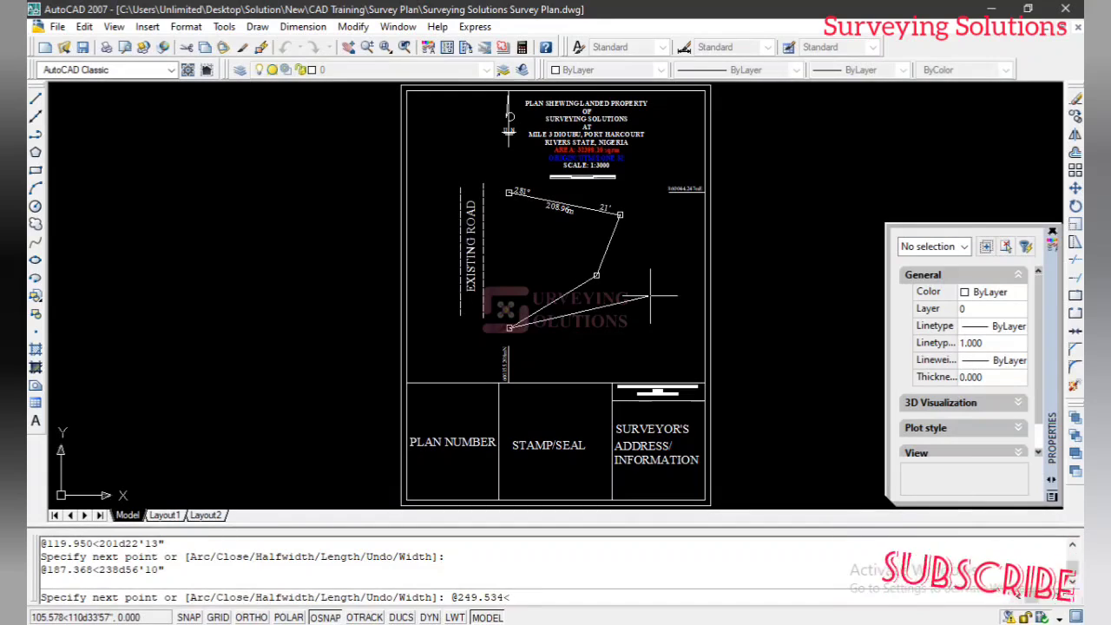
{"action": "type", "text": "359d"}
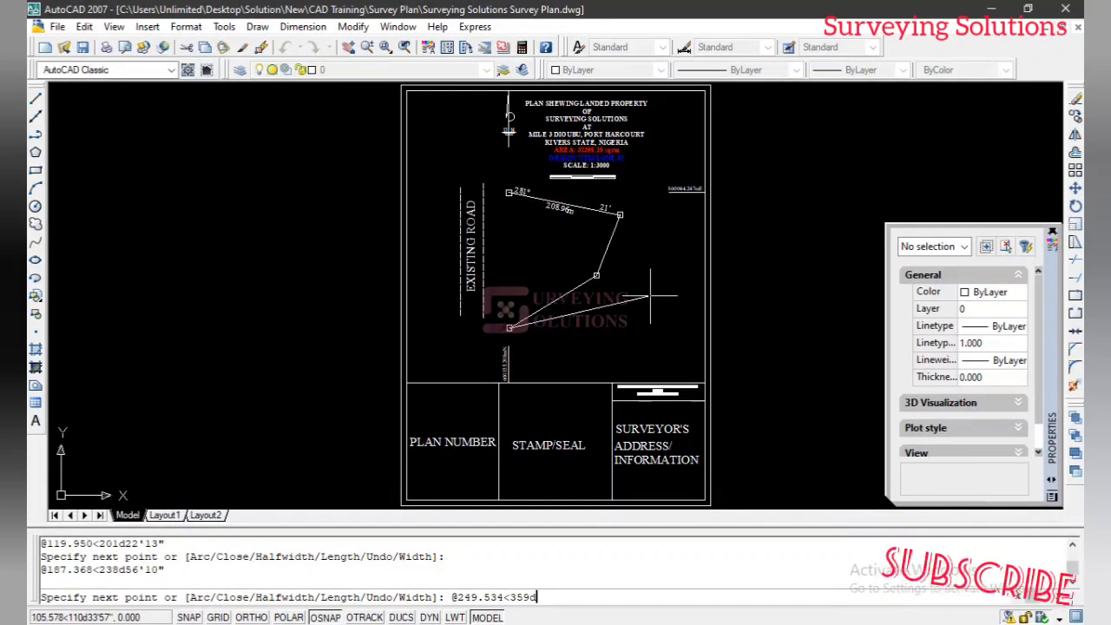
{"action": "type", "text": "50'"}
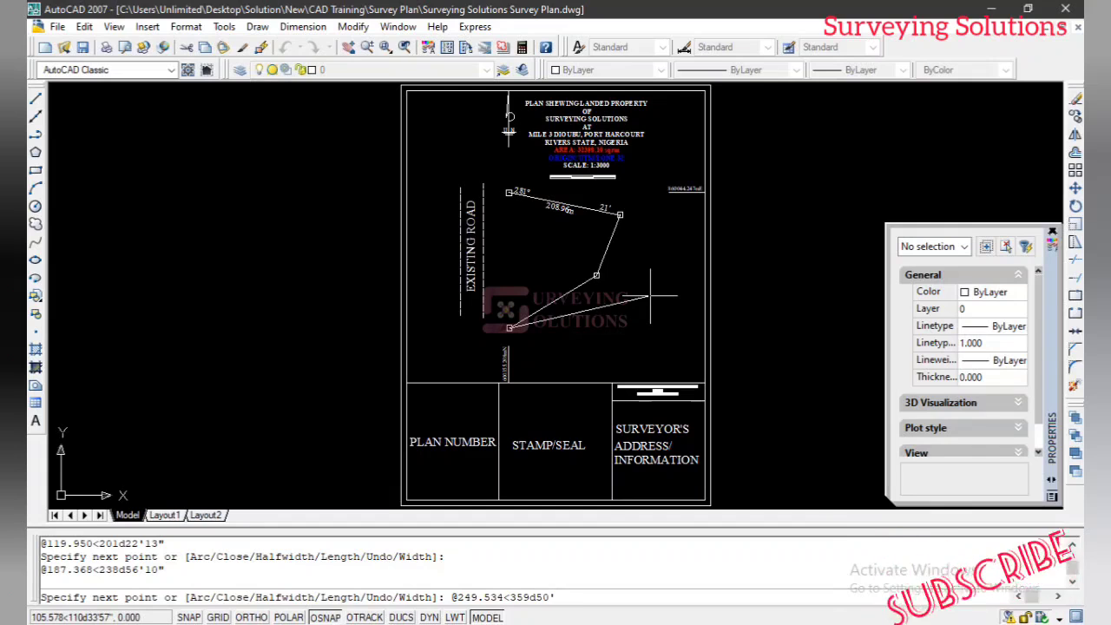
{"action": "type", "text": "54\""}
{"action": "key", "text": "Return"}
{"action": "key", "text": "Return"}
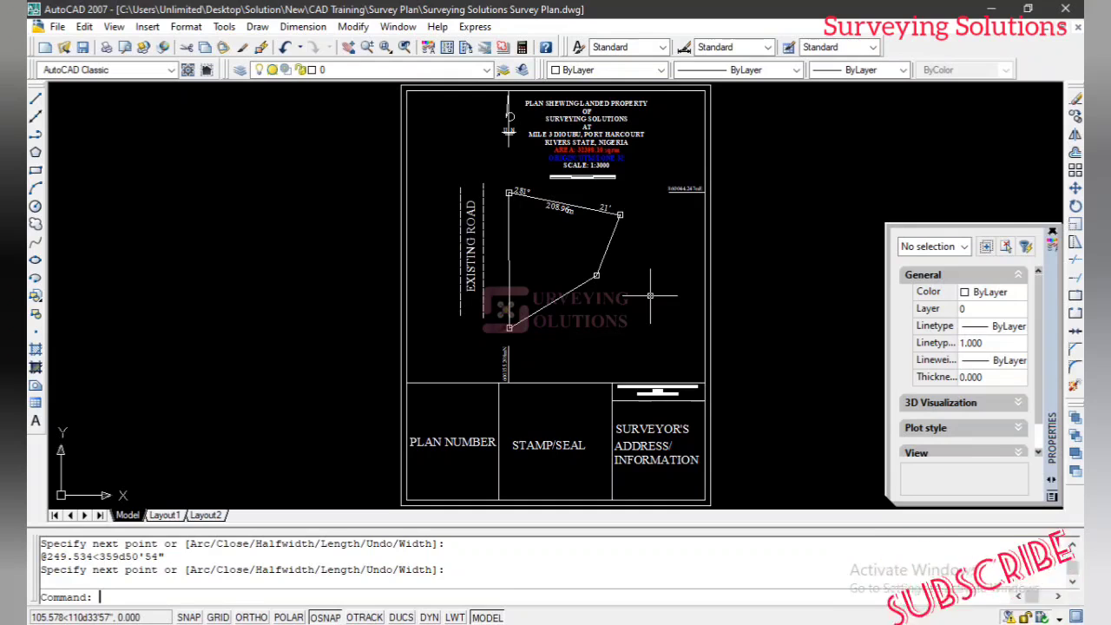
{"action": "left_click", "coordinate": [558, 299]}
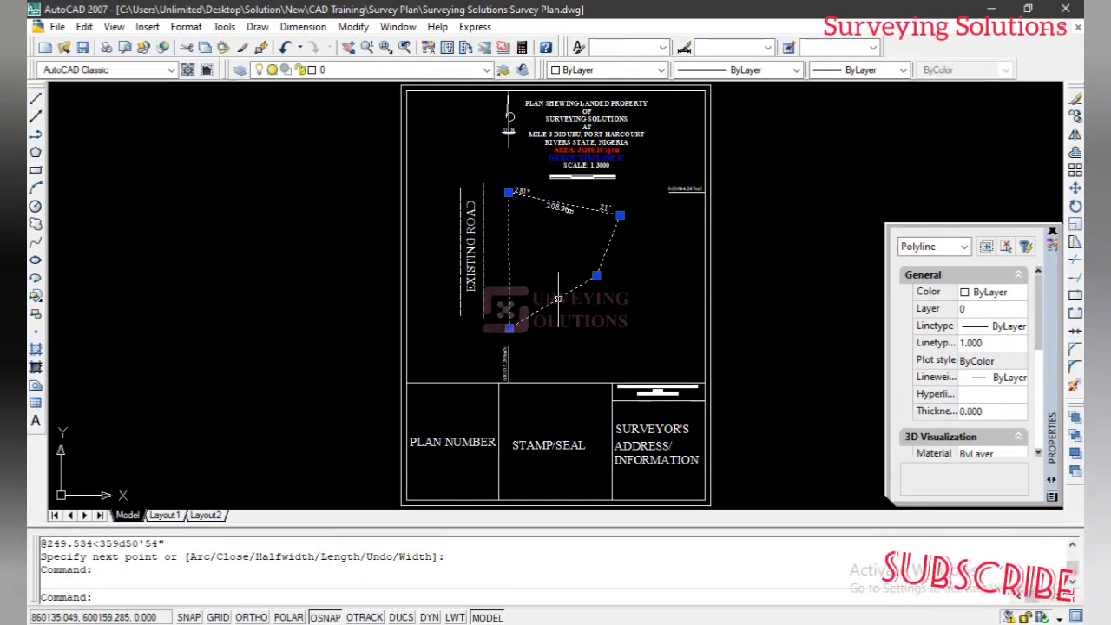
{"action": "key", "text": "Escape"}
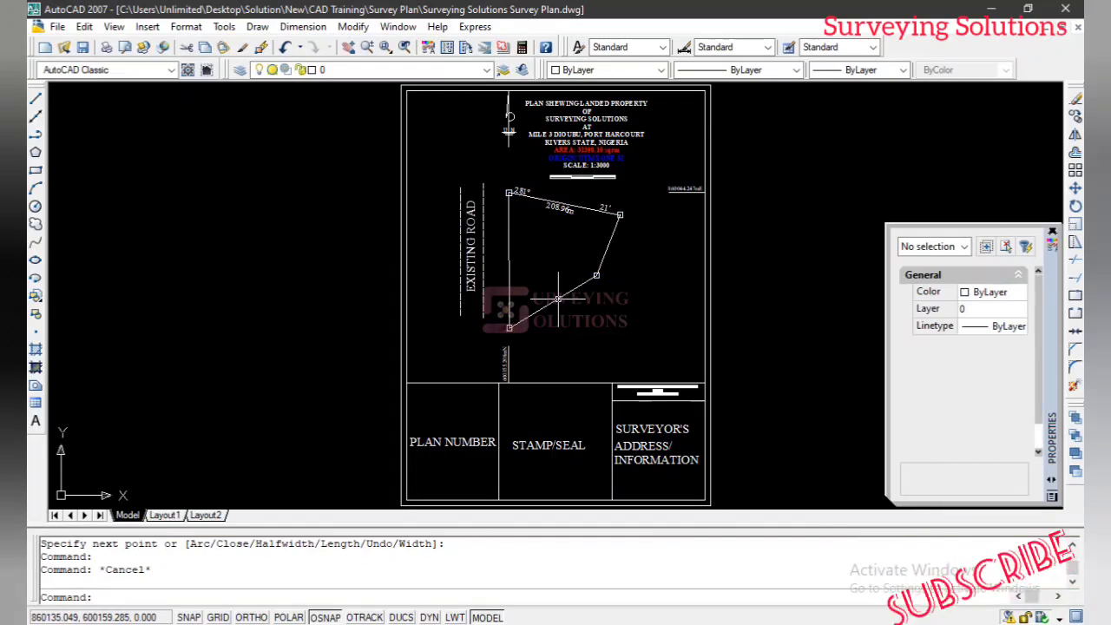
{"action": "key", "text": "Escape"}
{"action": "key", "text": "Escape"}
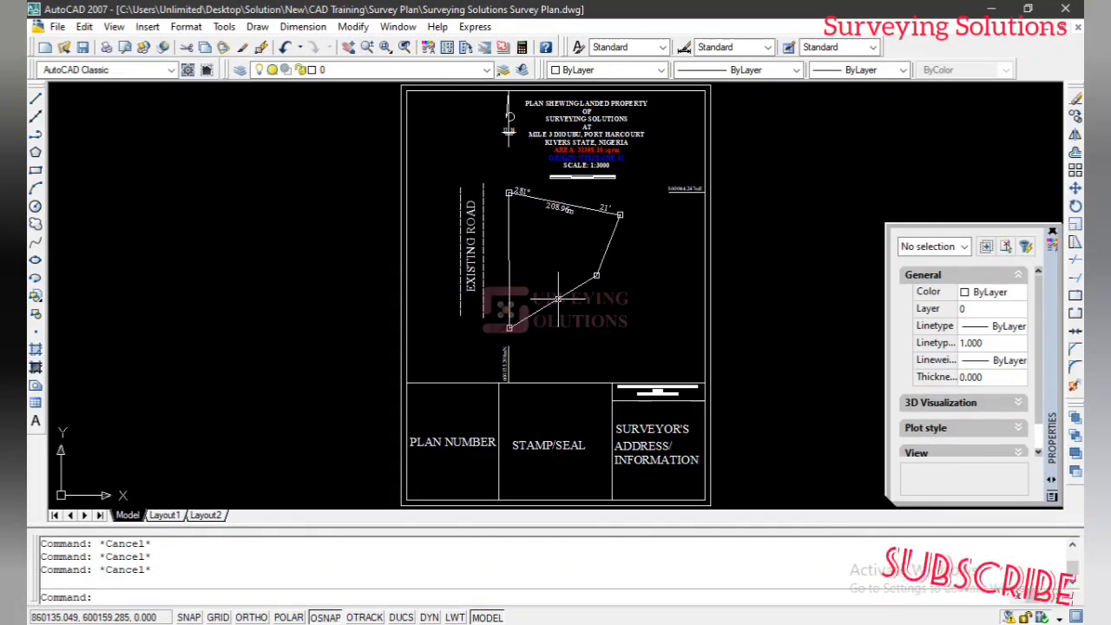